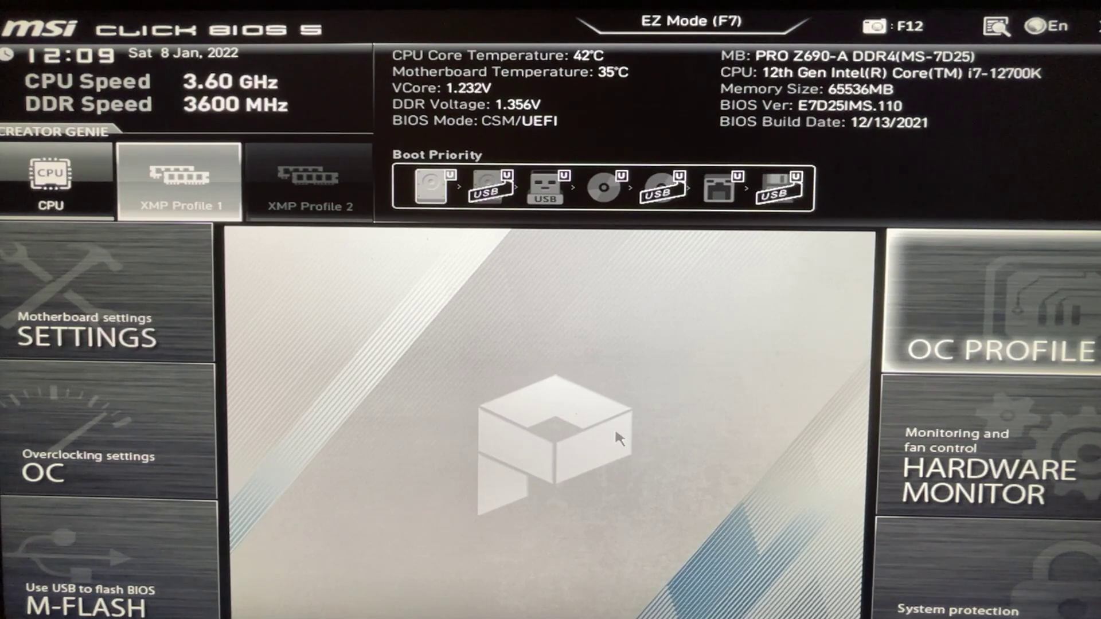
Go to Settings > Advanced to show BIOS CSM/UEFI Mode set to [UEFI]
left_click(105, 317)
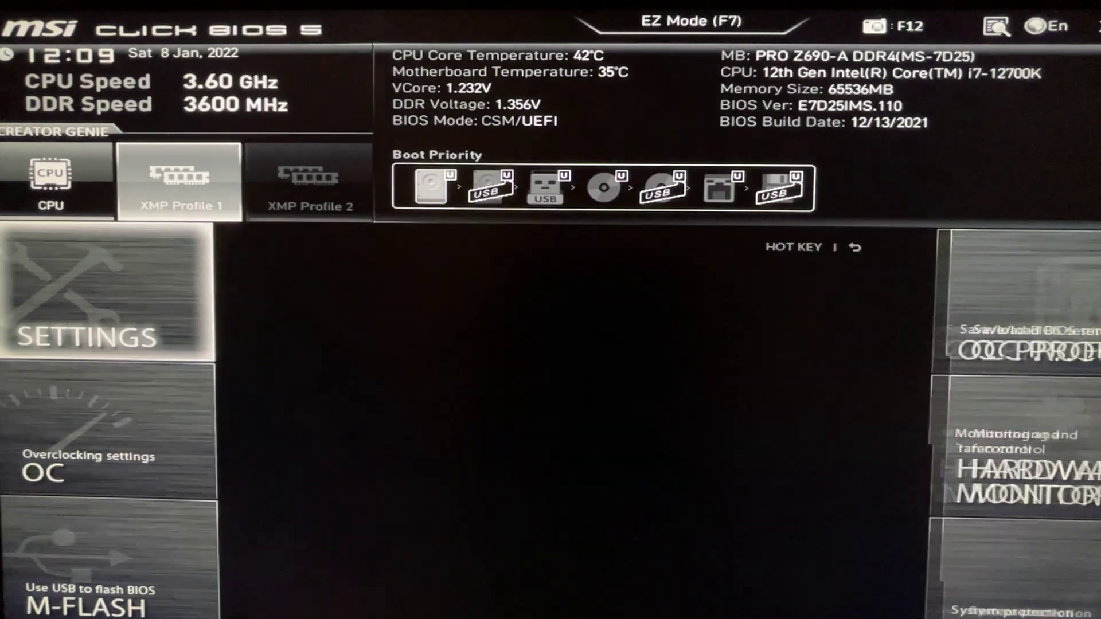
left_click(320, 295)
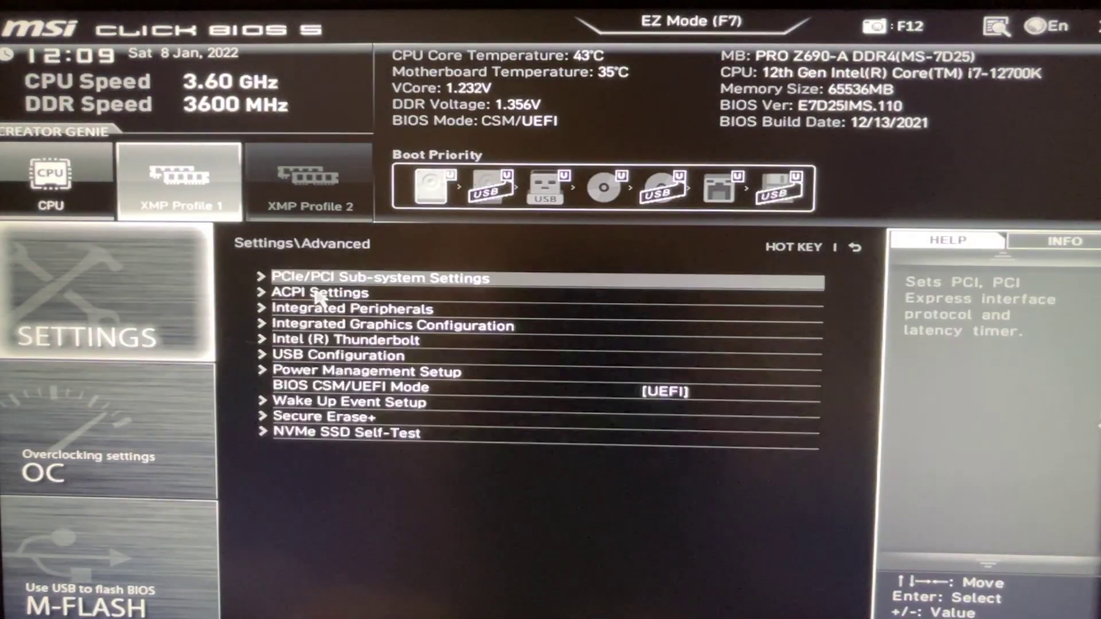